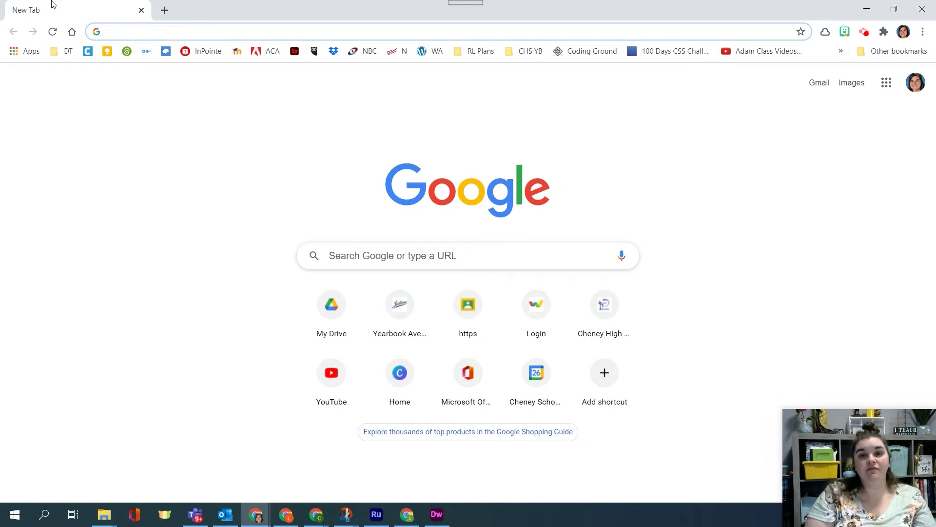
Search Google for 'infinity free', then switch to a Guest browsing window
text(inf)
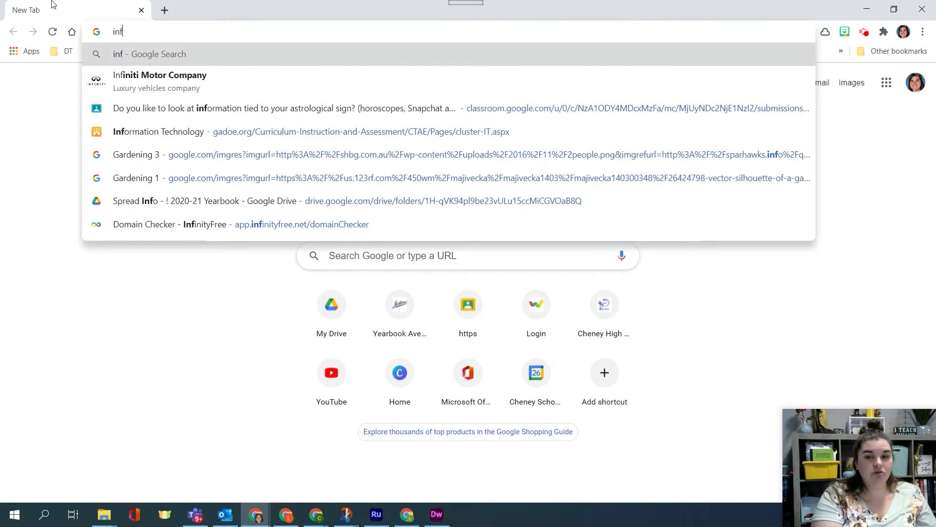
text(inity free)
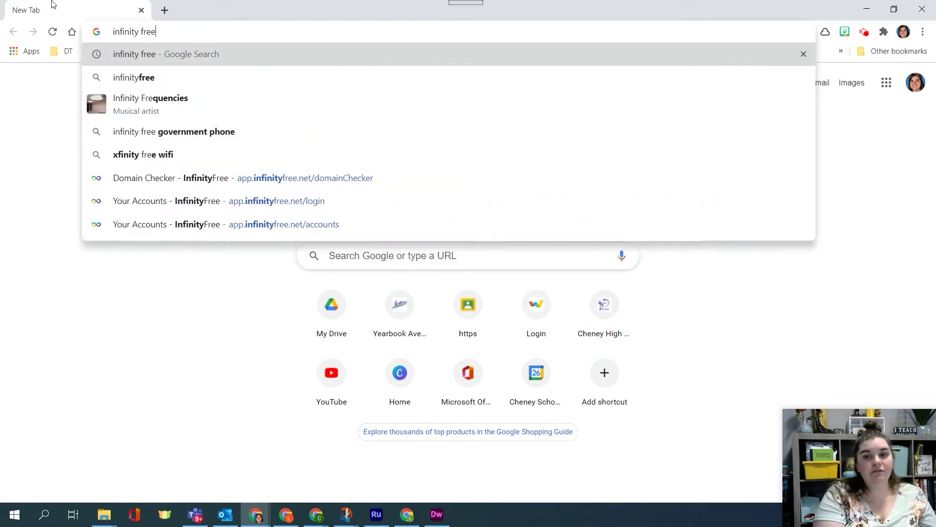
key(Return)
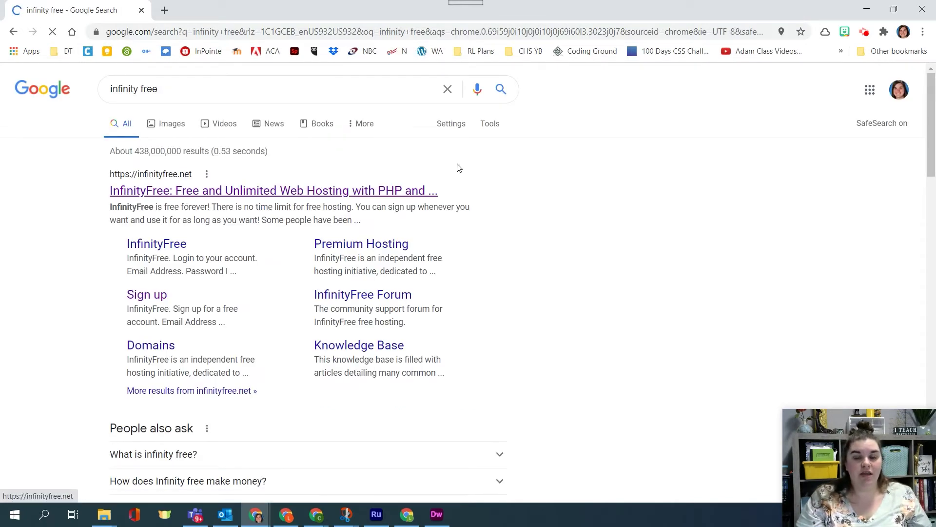
click(904, 32)
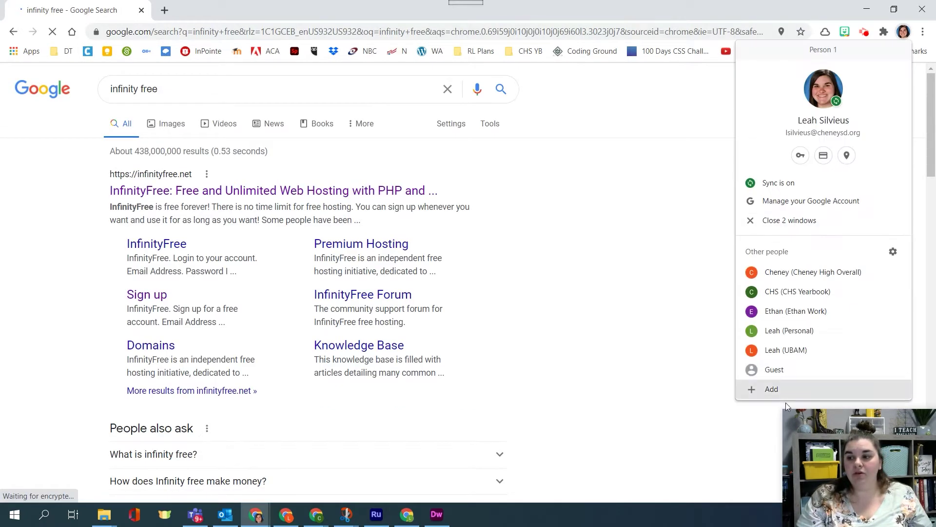
click(779, 369)
Search 'infinity free' again in the Guest window and open the official InfinityFree site
click(142, 25)
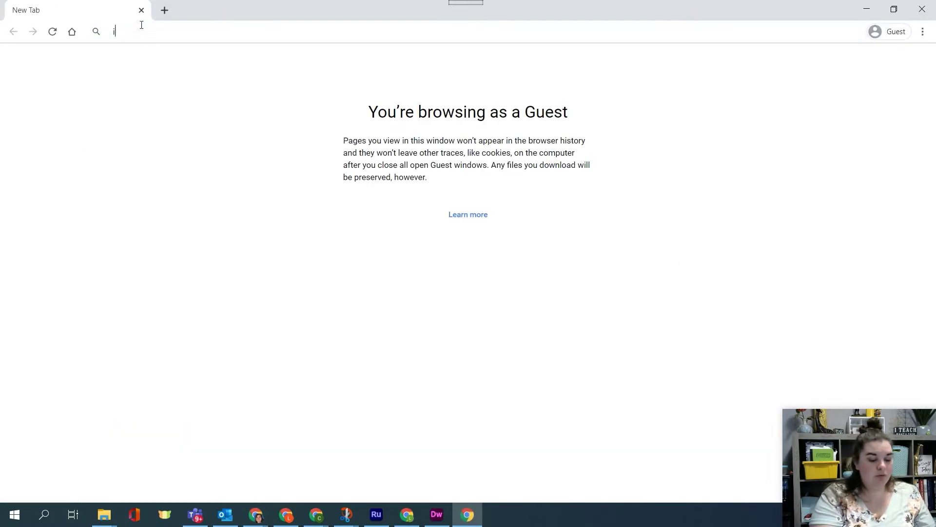
text(infinity free)
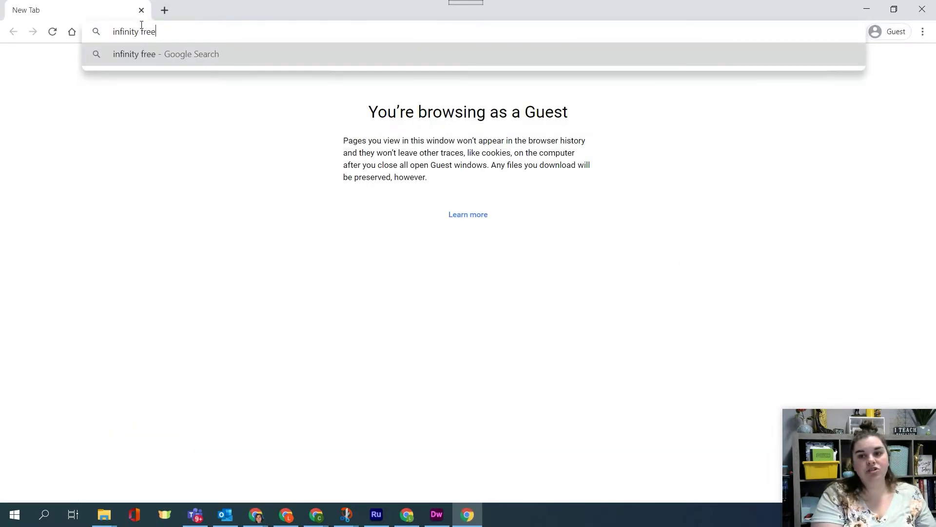
key(Return)
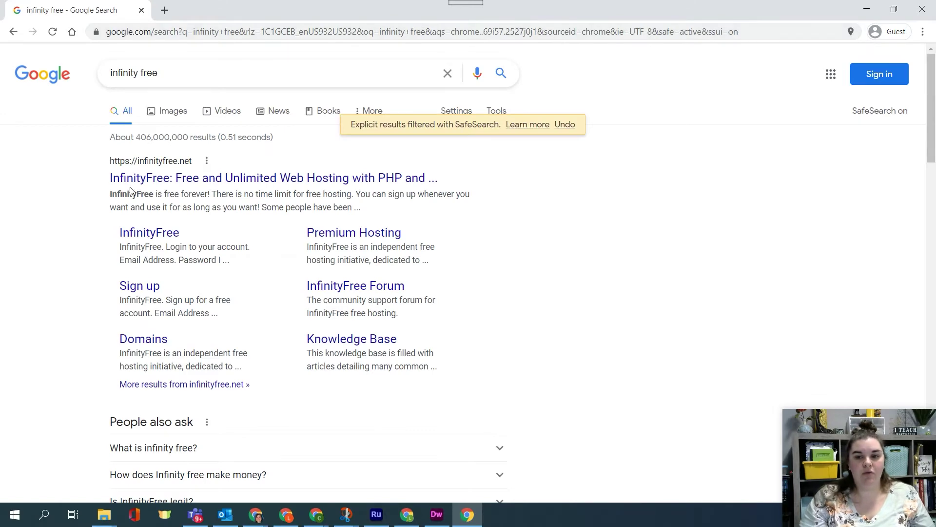
click(171, 179)
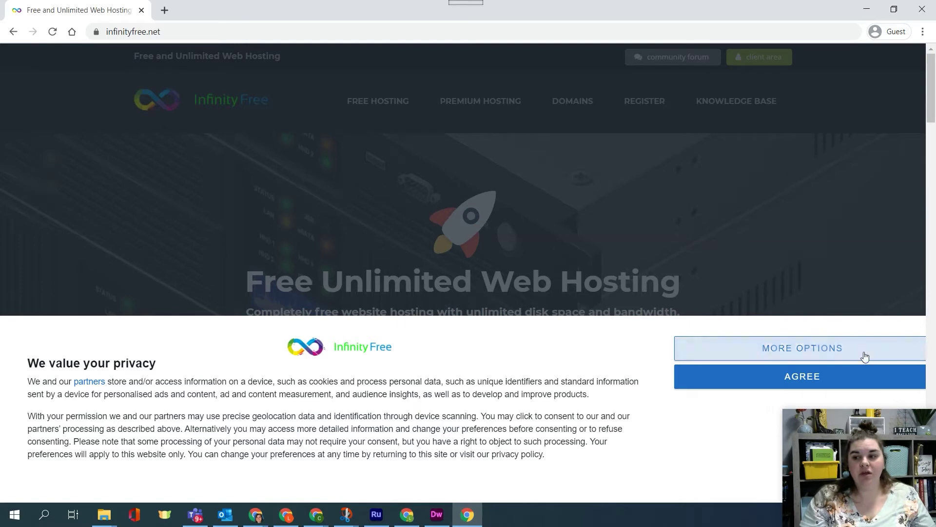
Accept the privacy consent notice and highlight 'Hosting' and 'Web' in the headline
click(769, 387)
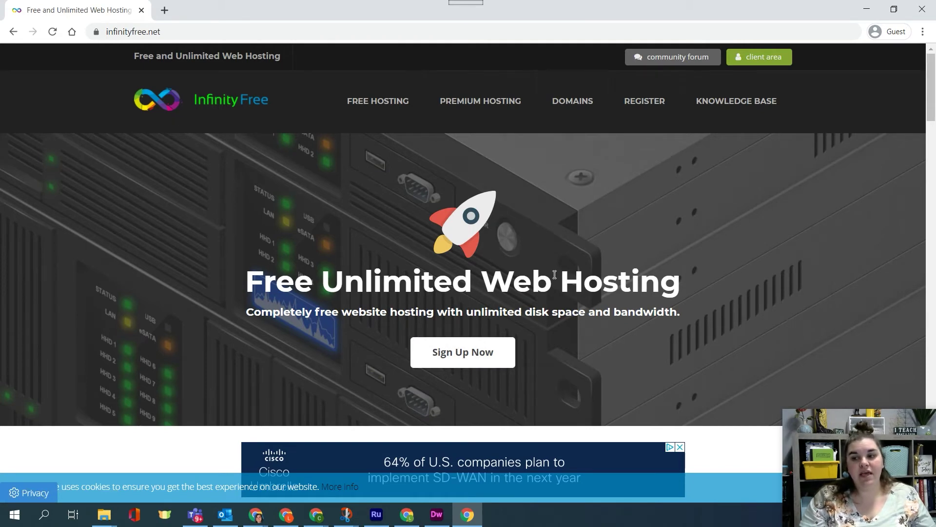
double_click(615, 285)
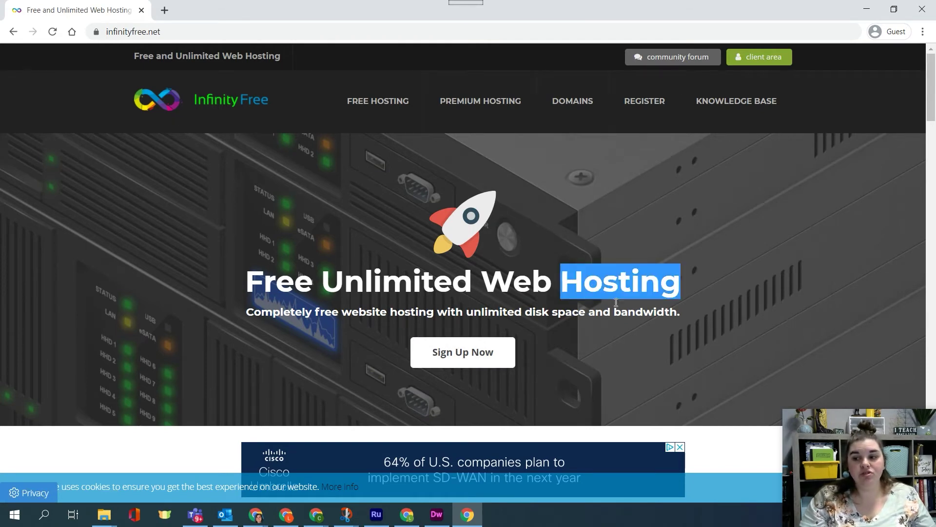
double_click(494, 290)
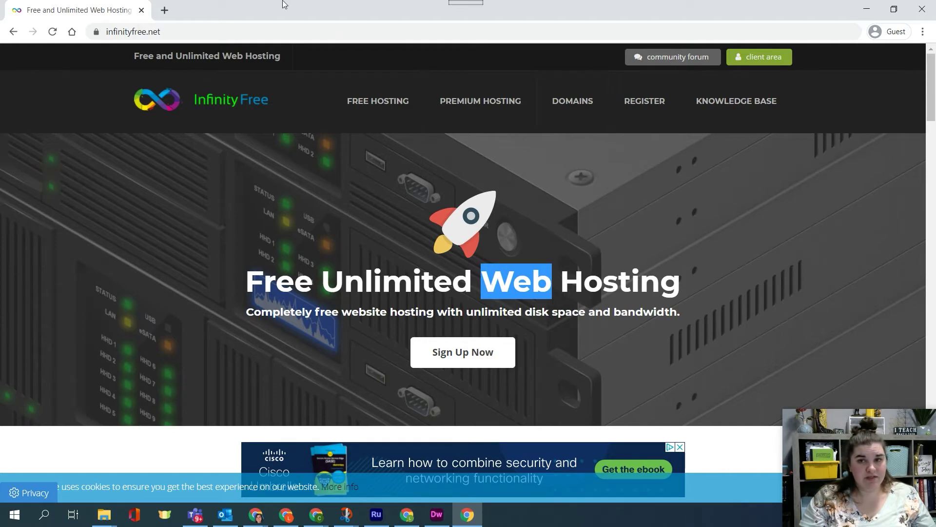
click(164, 10)
Search Google for 'godaddy' in the new tab, skim the results, then return to InfinityFree
text(godaddy)
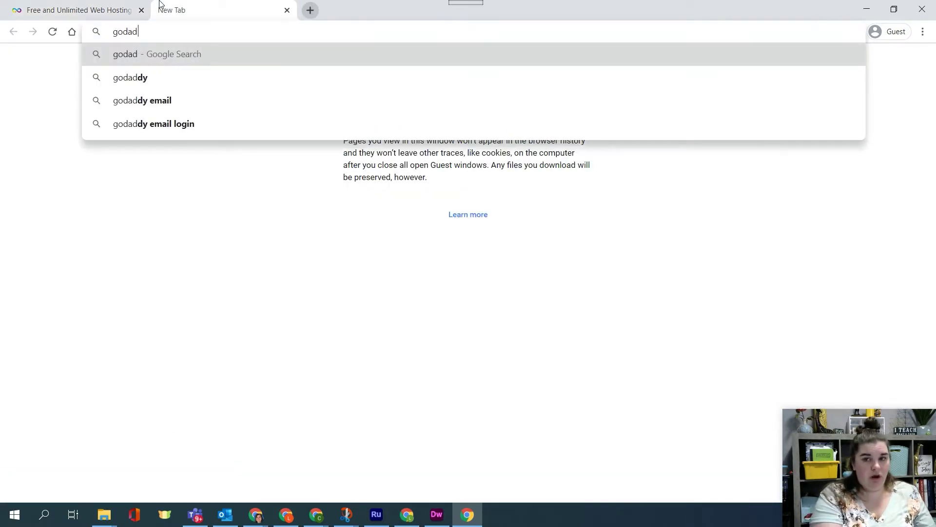
key(Return)
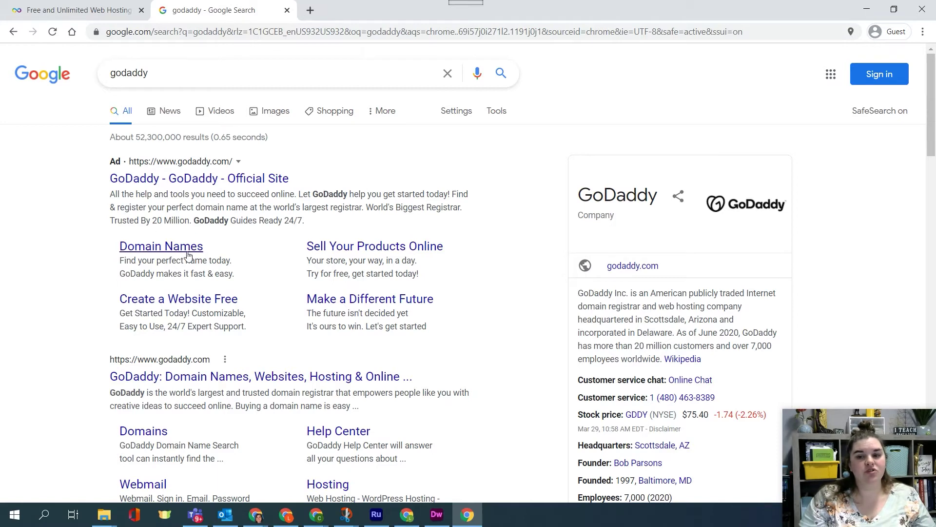
scroll(293, 312, down, 3)
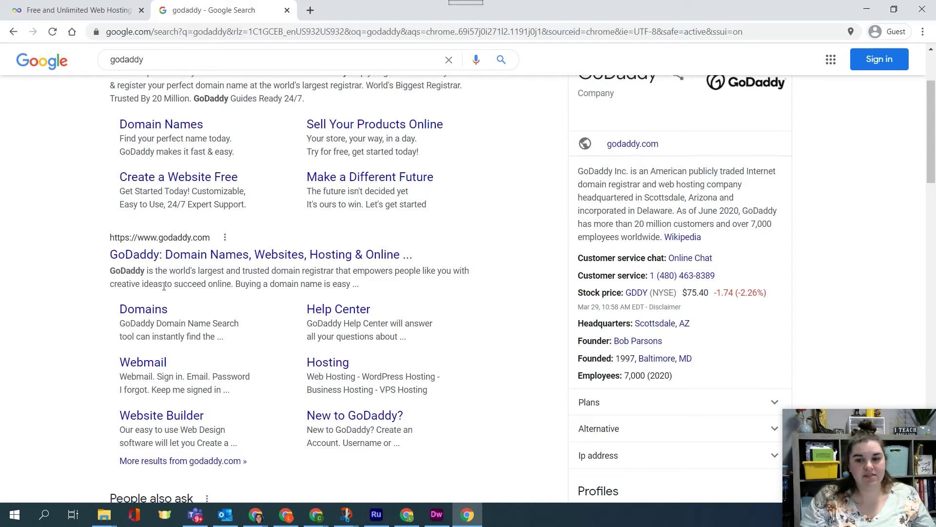
double_click(282, 271)
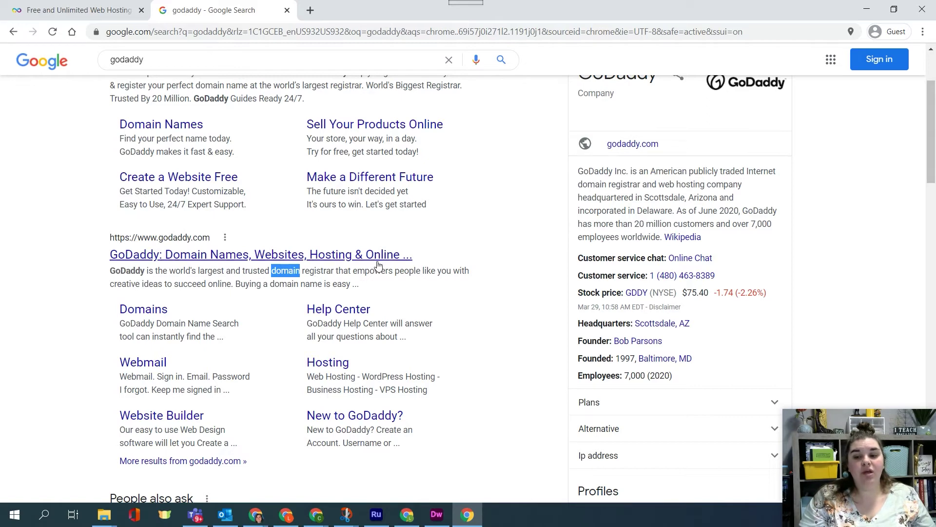
click(98, 18)
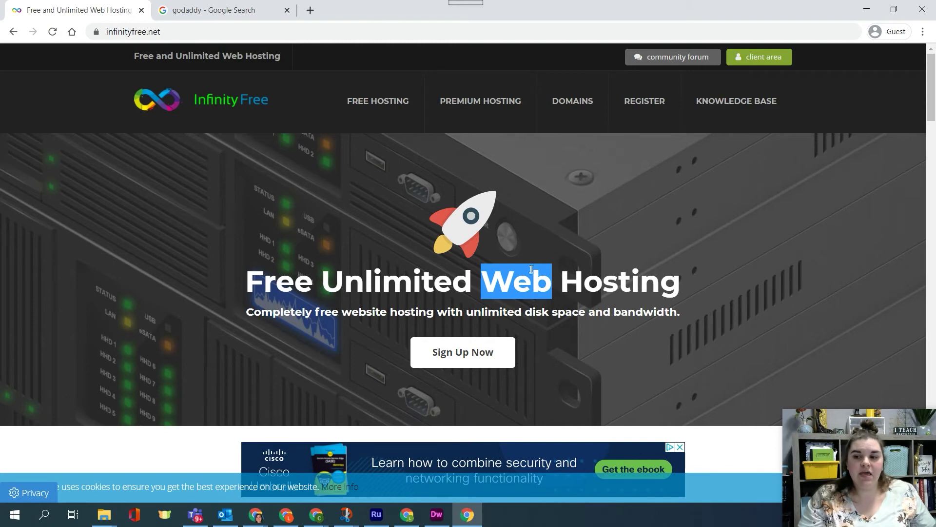
Clear the headline highlight and open the free account sign-up form via Sign Up Now
click(531, 269)
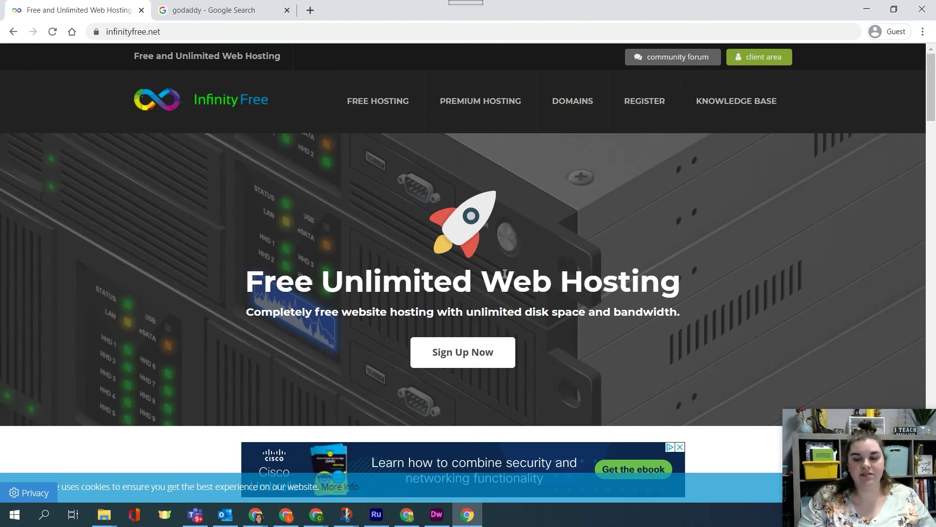
click(454, 352)
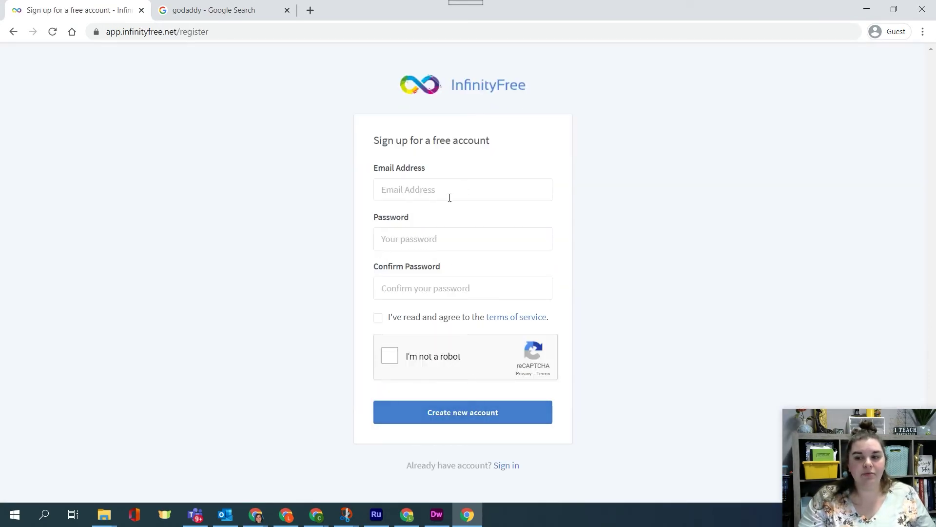
Enter the student email address in the sign-up form, fixing typos, then minimize the Guest window
click(455, 182)
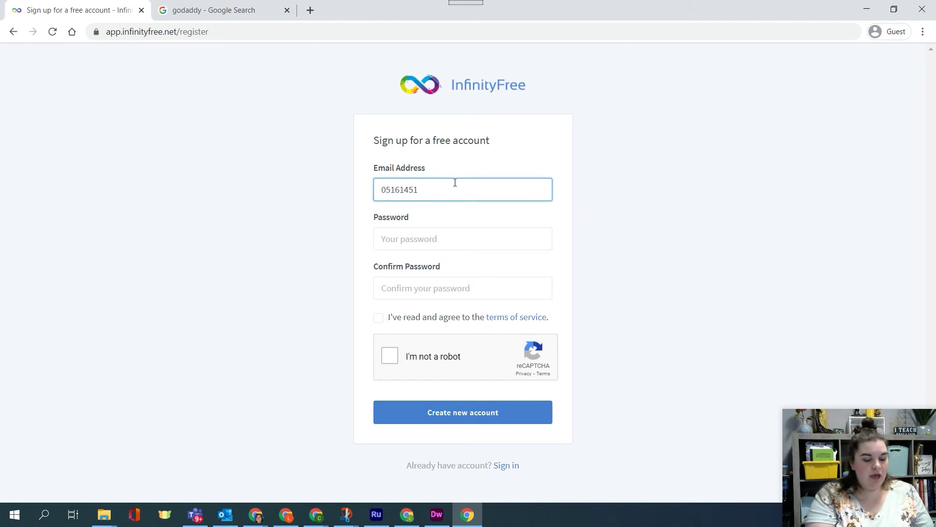
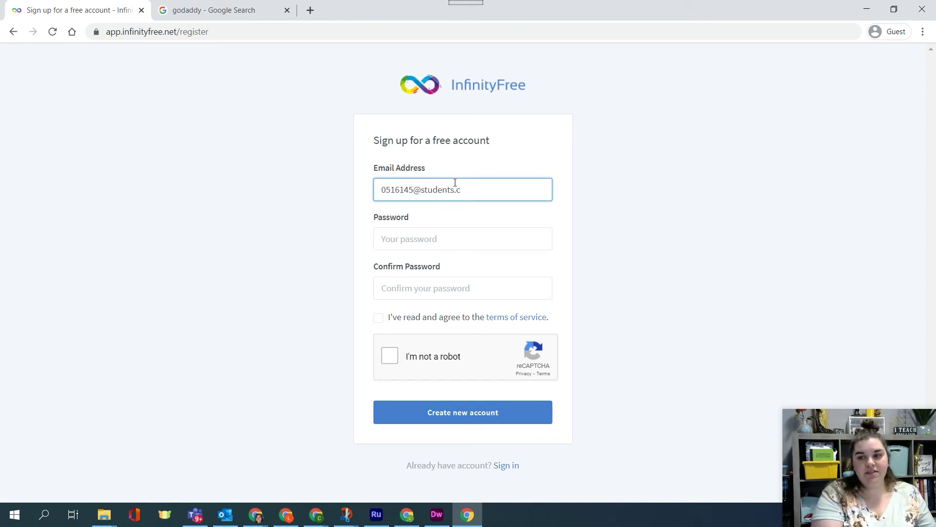
key(Tab)
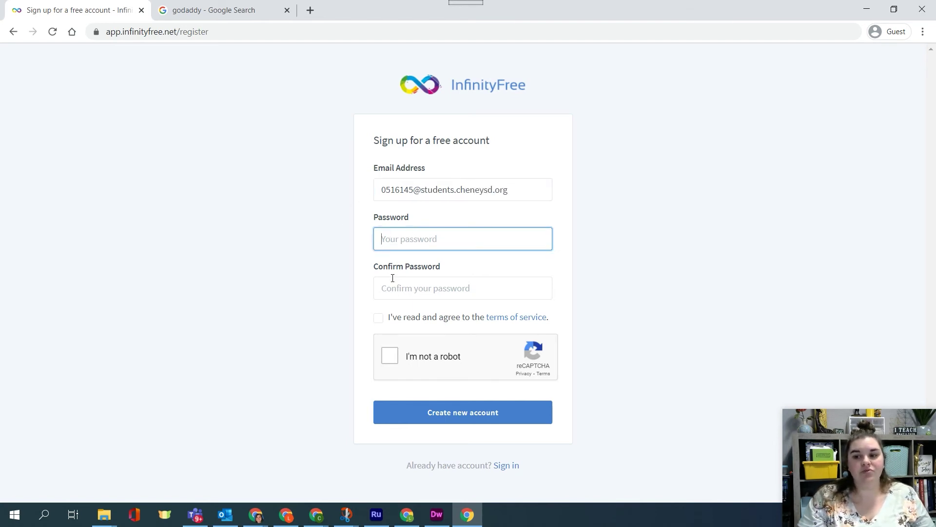
key(ctrl)
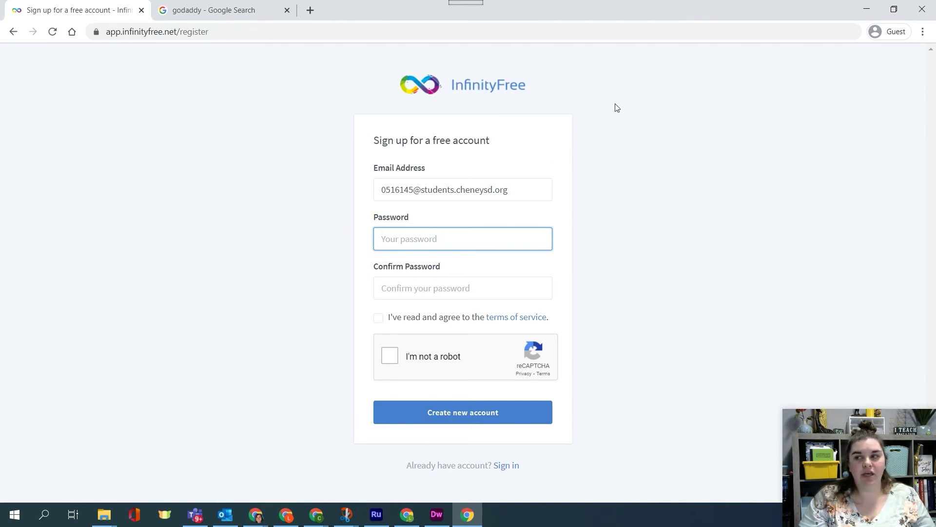
click(866, 9)
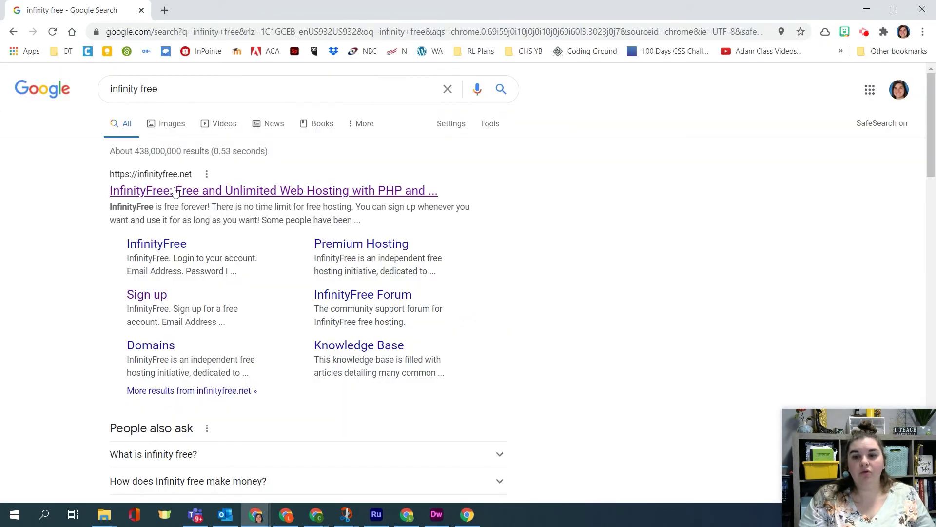
Open InfinityFree from the search results, accept its cookie notice, and go to the client area login
click(176, 190)
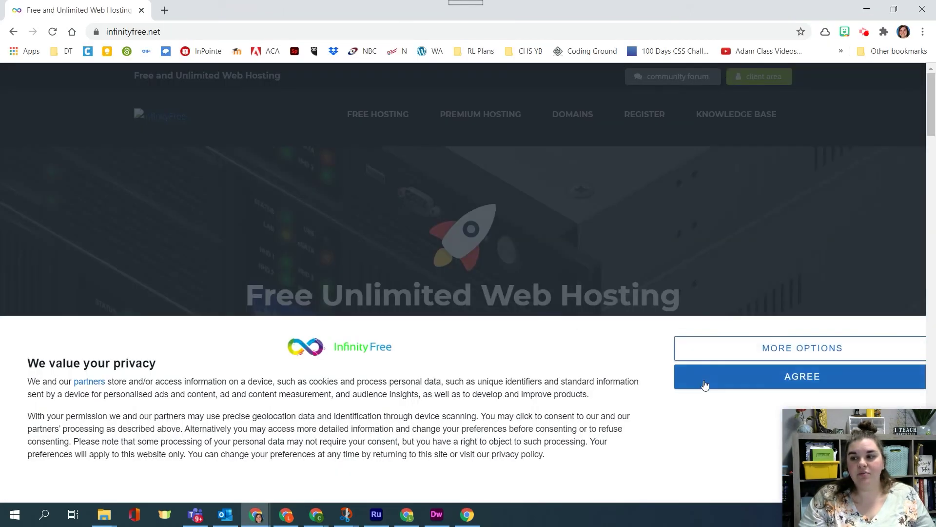
click(745, 376)
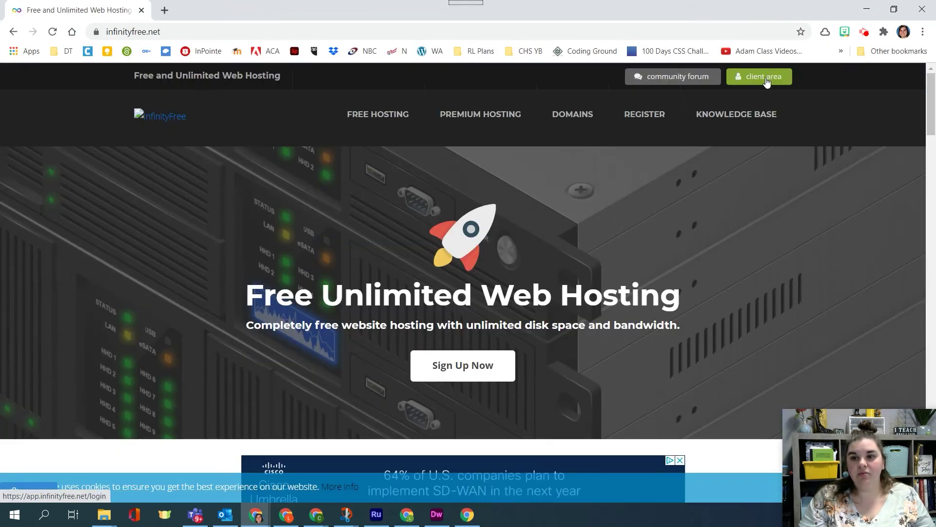
click(766, 81)
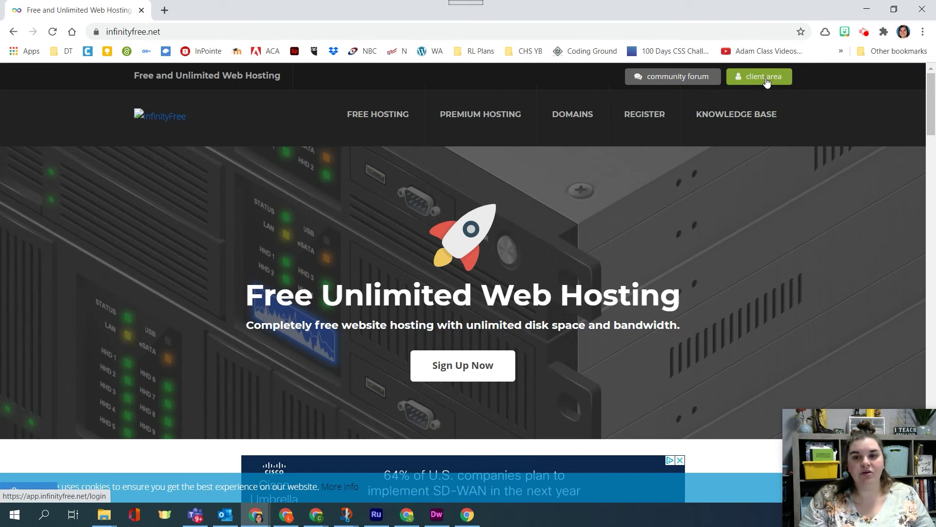
click(766, 81)
key(ctrl)
key(ctrl)
key(ctrl)
key(ctrl)
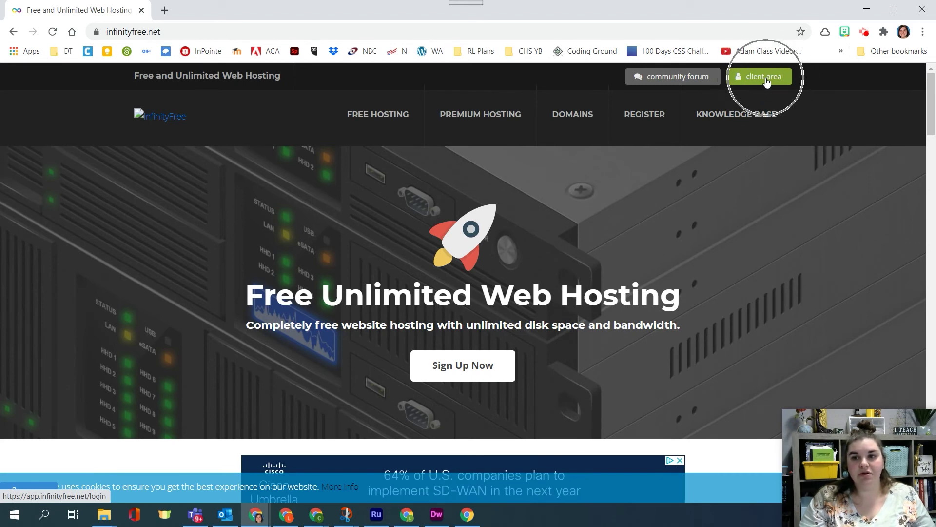
click(767, 81)
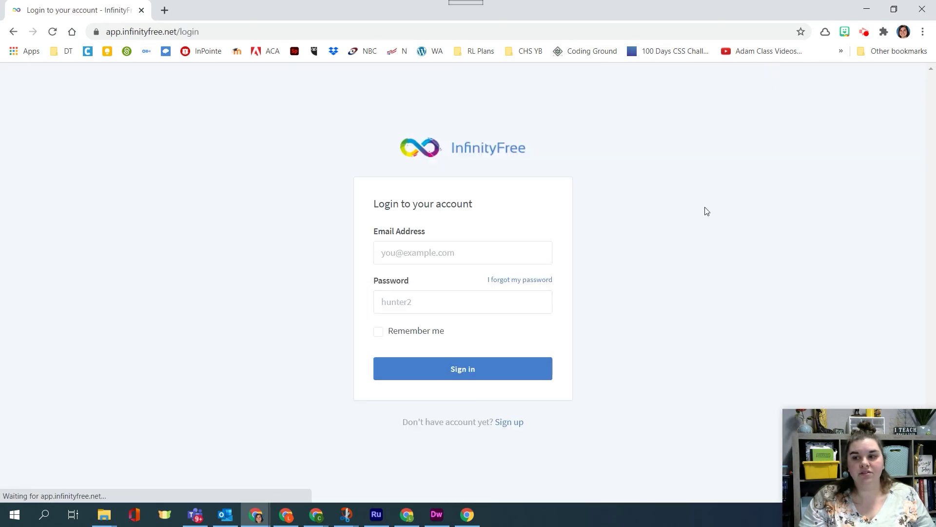
click(428, 250)
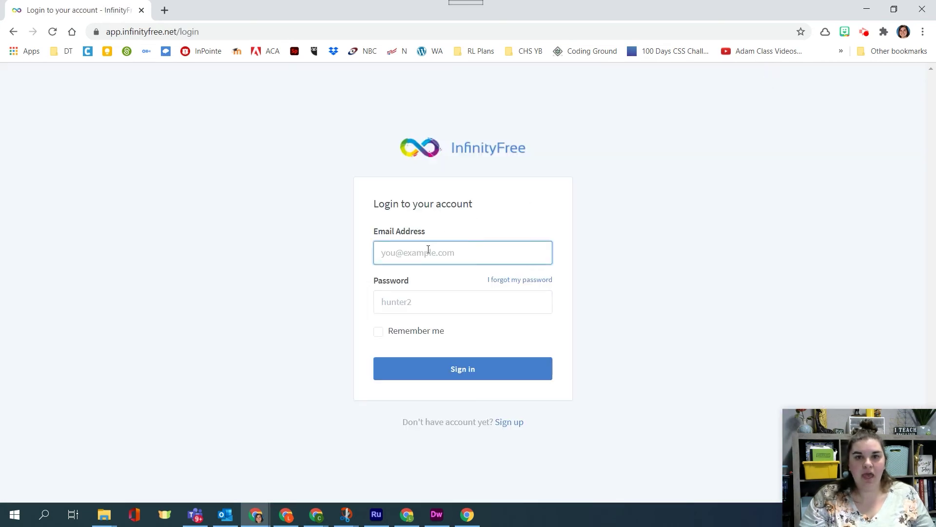
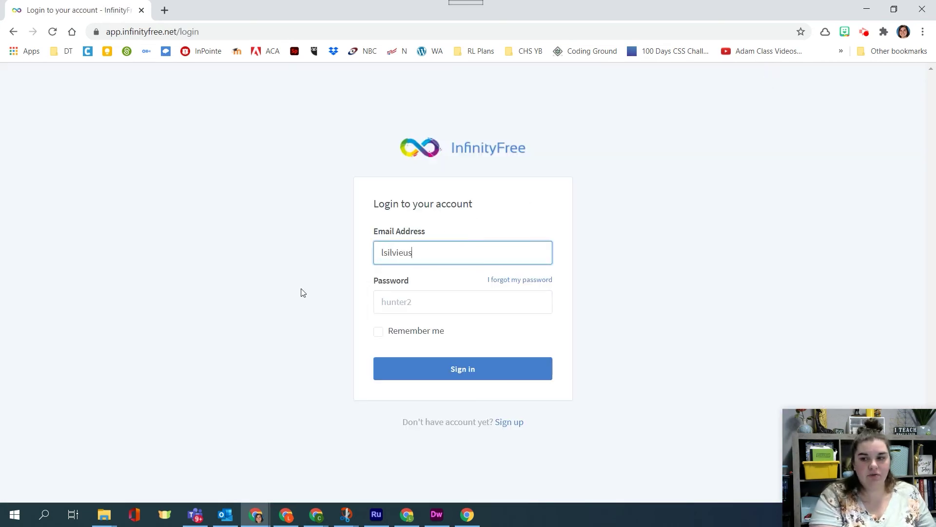
Log in with the account email and password, landing on the empty Your Accounts page (0 / 3)
key(Tab)
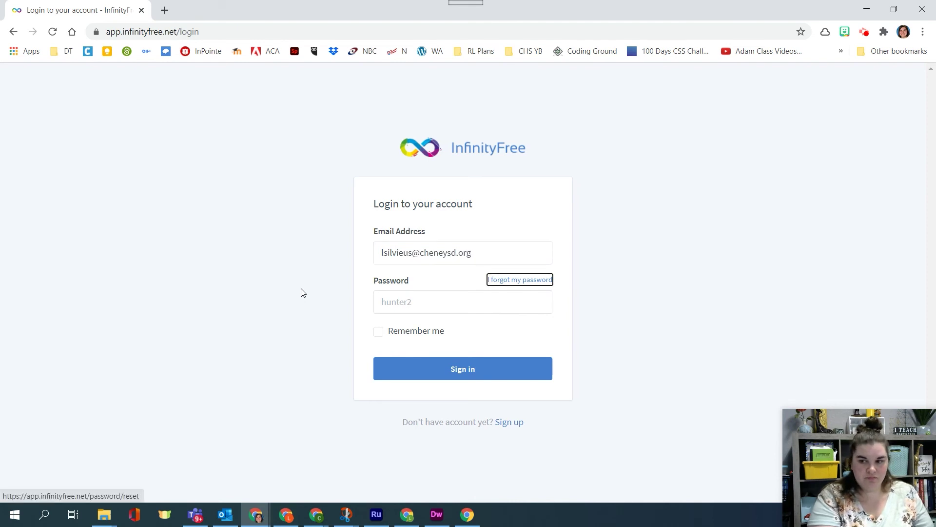
key(Tab)
text(••••••••)
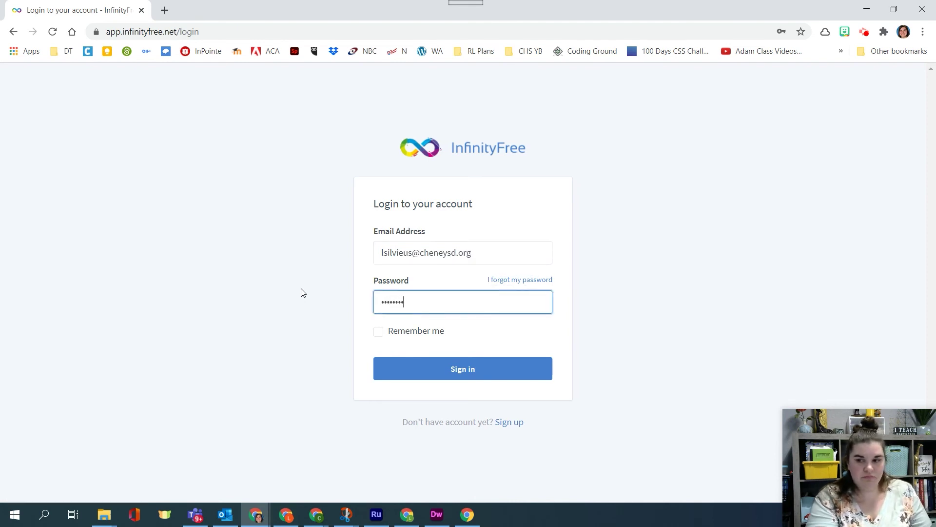
key(Return)
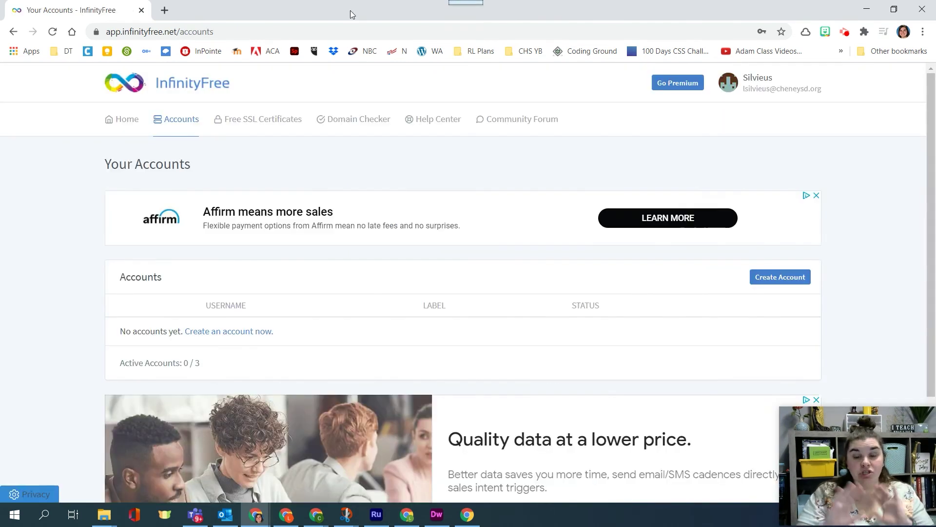